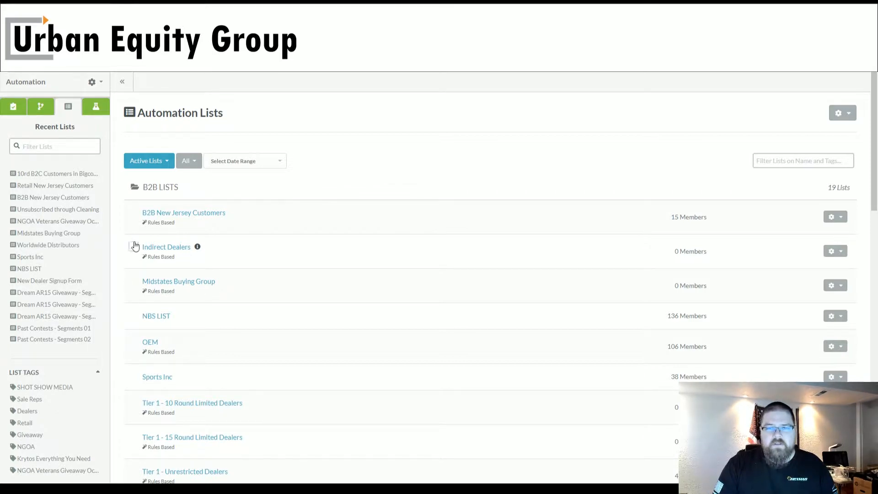
- Start a contact list import and upload the comma-delimited CSV file
left_click(157, 188)
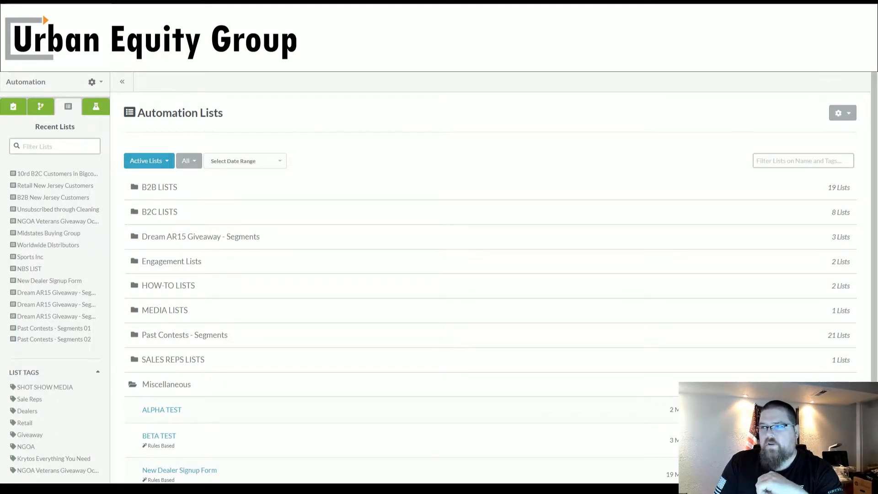
left_click(814, 63)
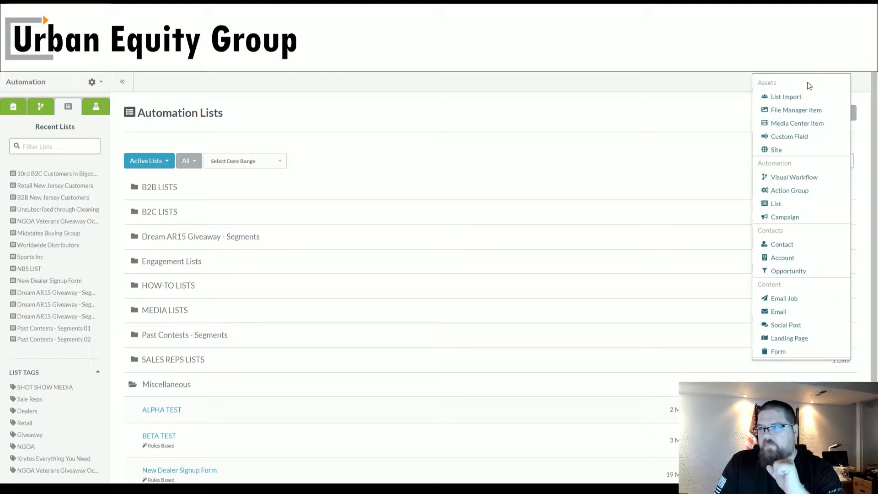
left_click(798, 98)
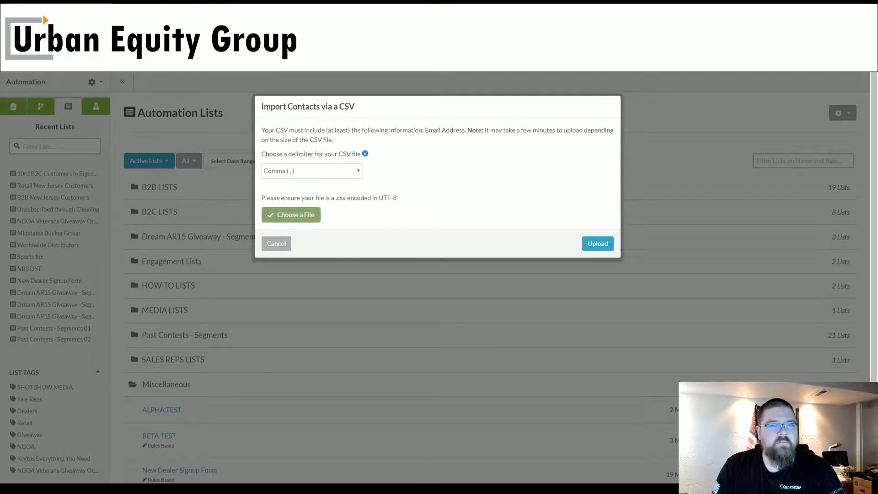
left_click(610, 244)
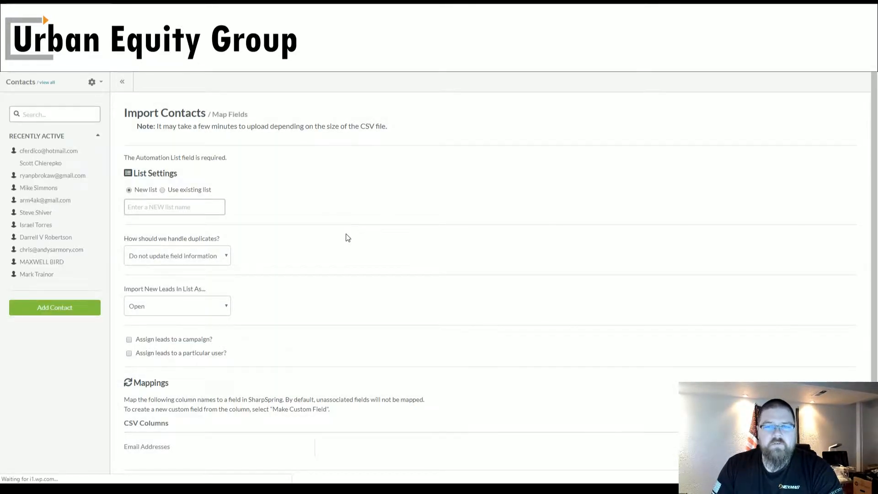
- Name the new list "Ammoland Giveaway" and set duplicates to update only new field information
left_click(213, 206)
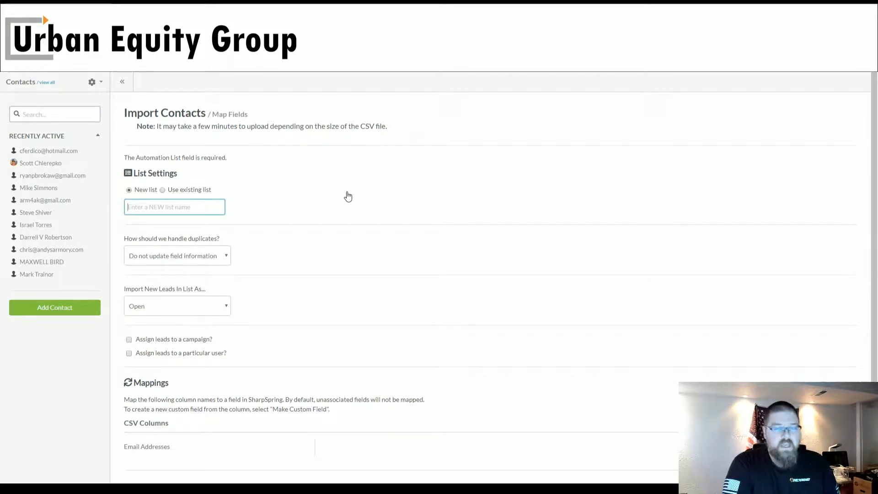
type("Amm")
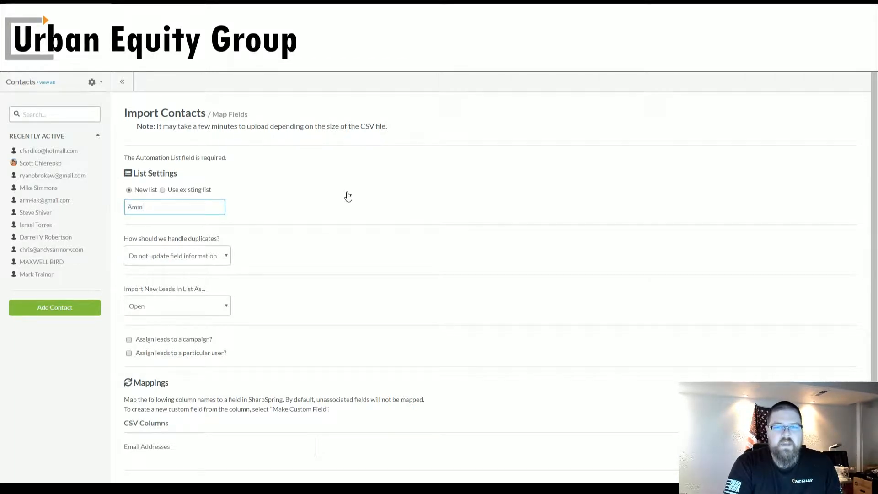
type("oland Giv")
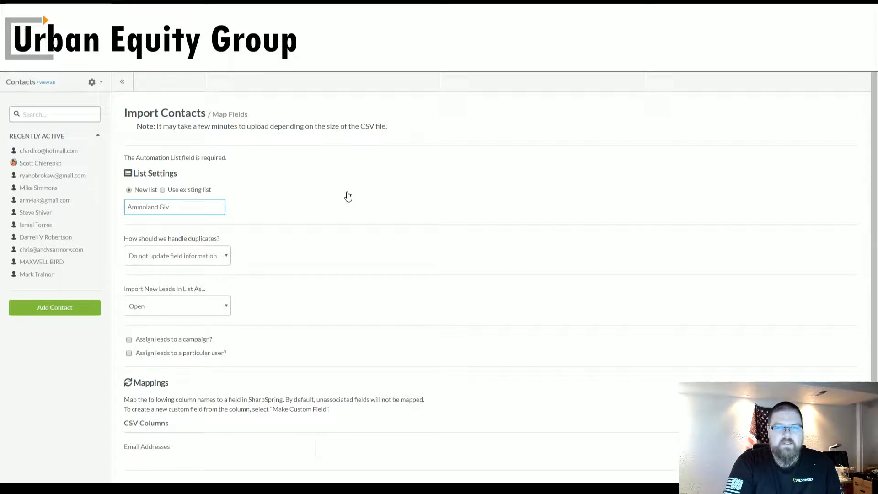
type("eaway")
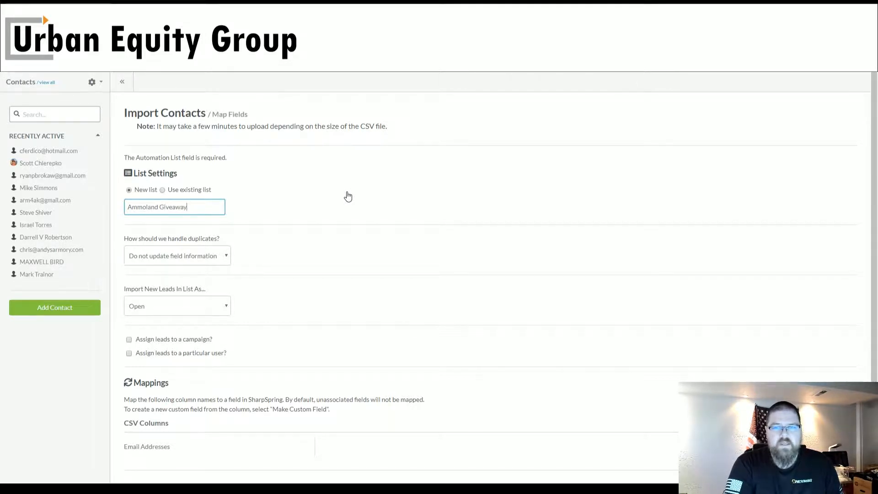
left_click(221, 257)
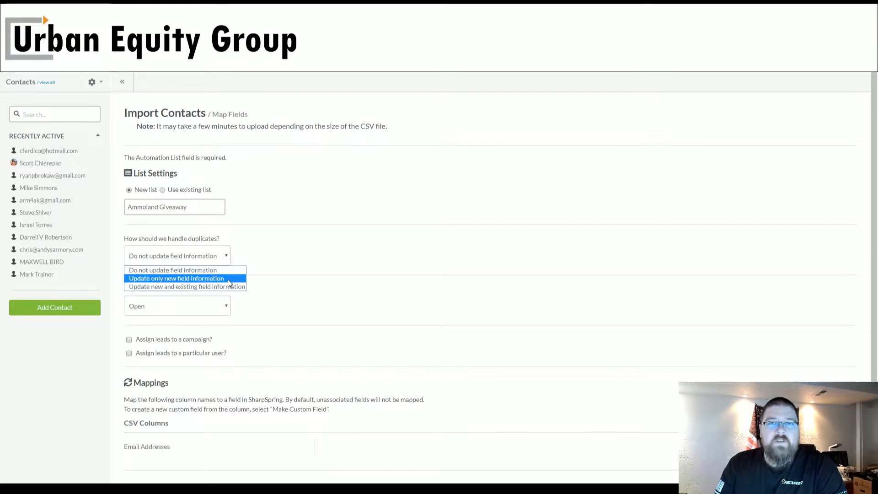
left_click(228, 279)
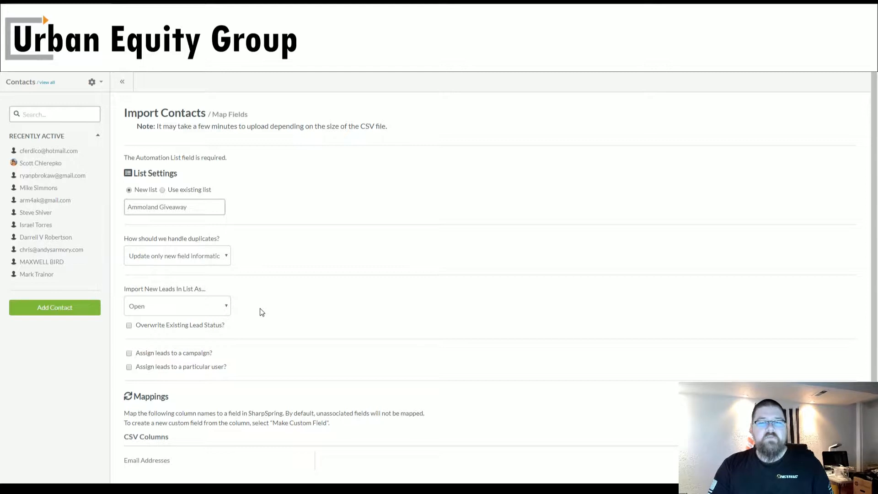
- Set new leads to import as Unqualified Leads and enable overwriting of the existing lead status
left_click(227, 307)
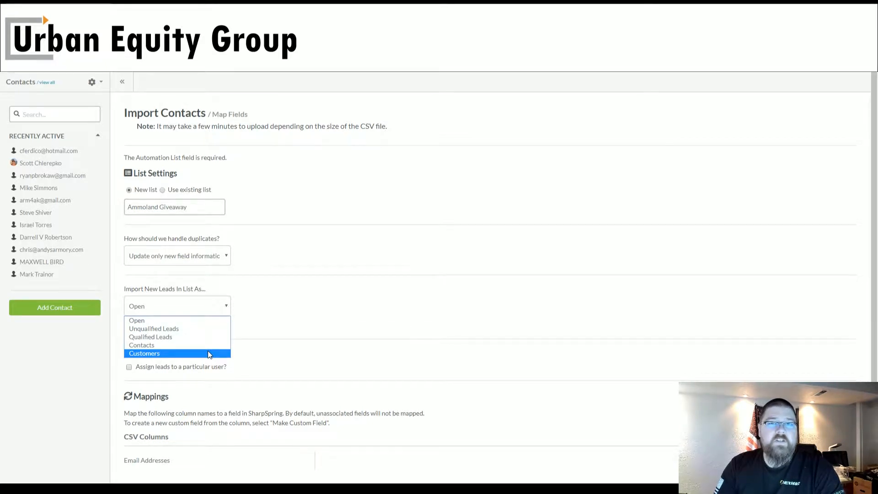
left_click(199, 329)
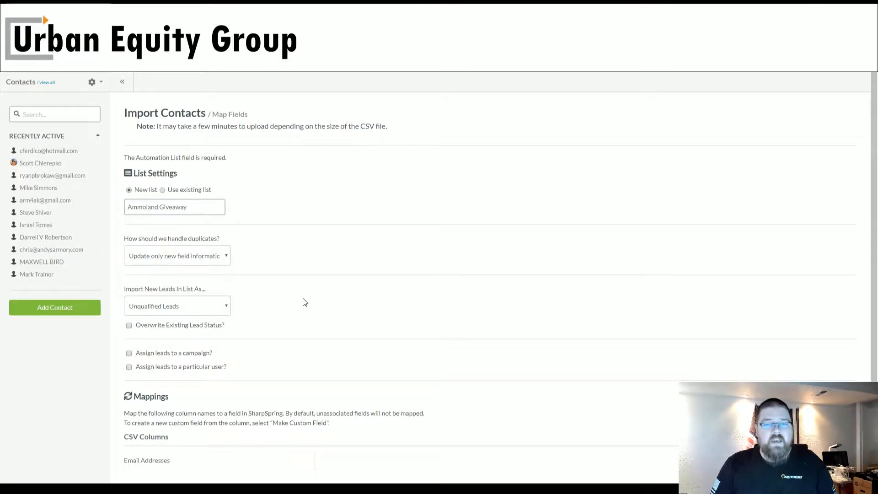
left_click(129, 326)
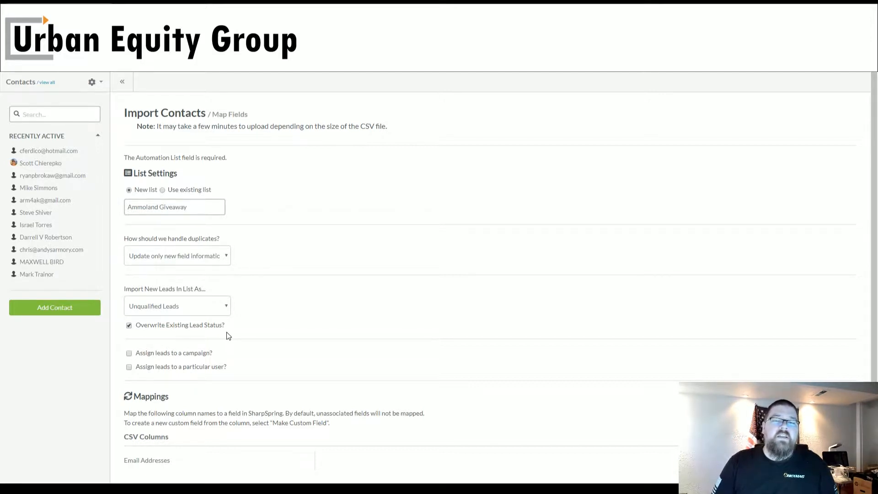
scroll(170, 311, "down", 1)
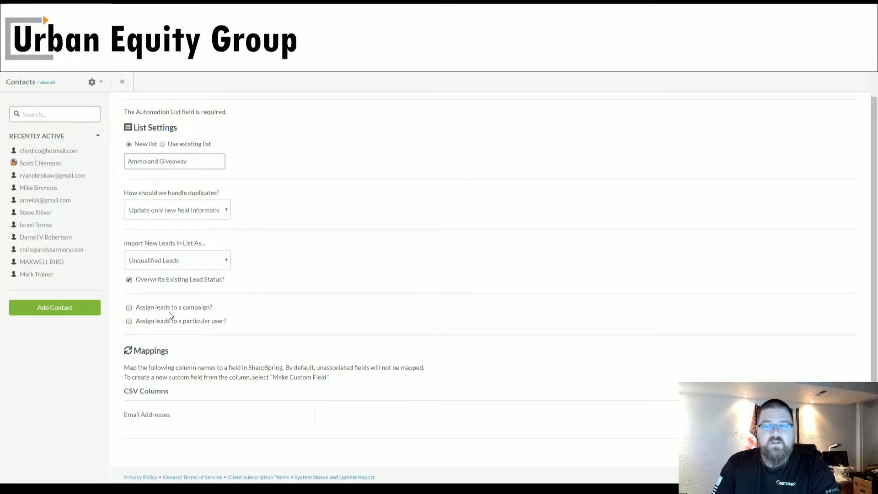
left_click(170, 312)
left_click(208, 330)
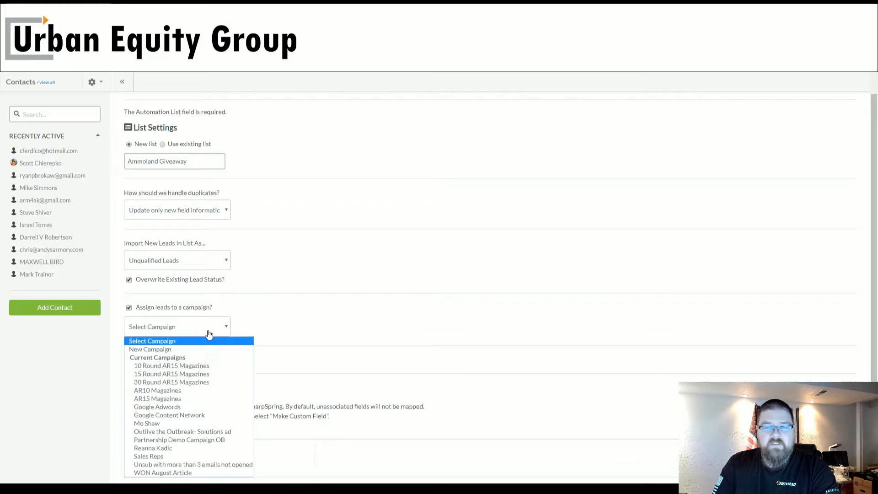
left_click(270, 319)
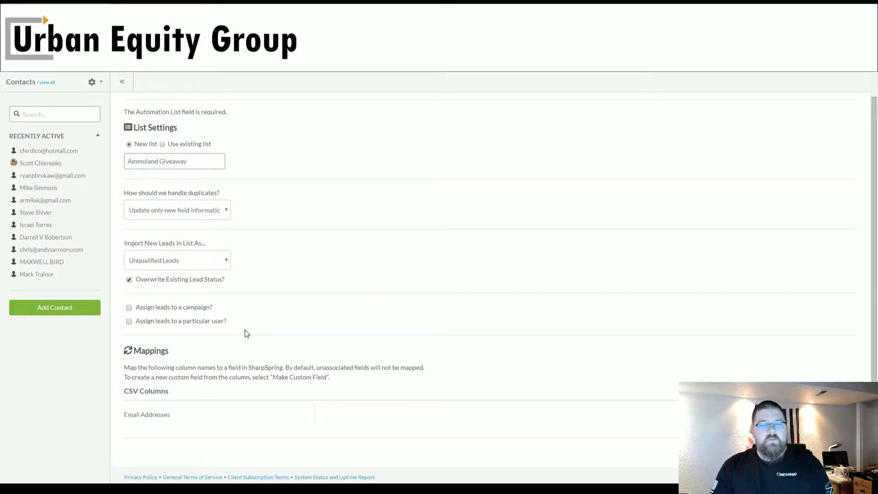
- Review the available mapping fields and map the CSV's Email Addresses column to the Email field
scroll(267, 358, "down", 1)
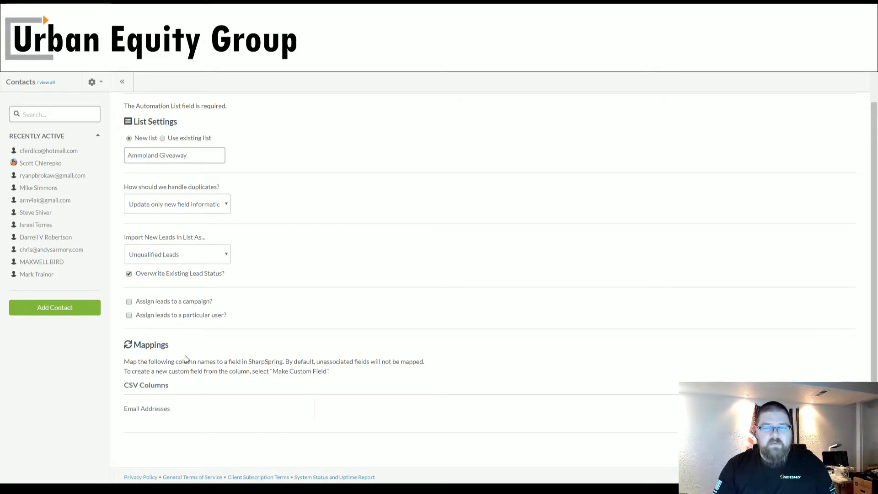
left_click_drag(147, 346, 146, 346)
left_click(169, 362)
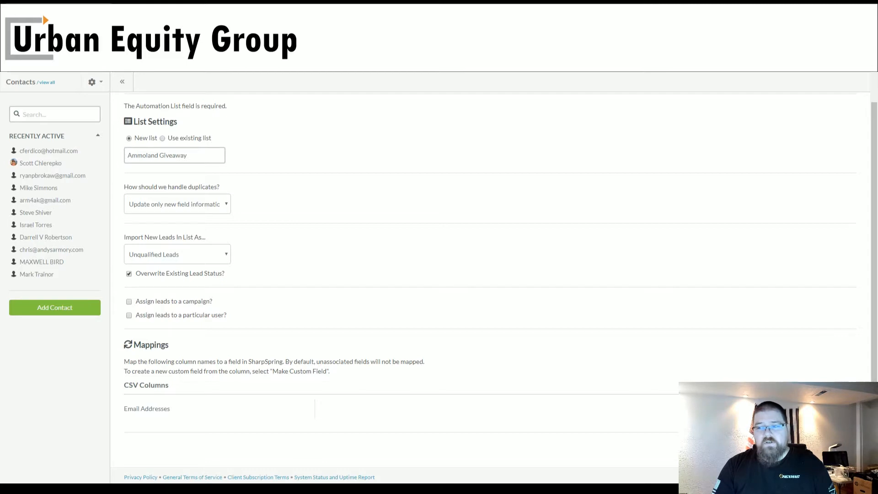
scroll(699, 382, "down", 1)
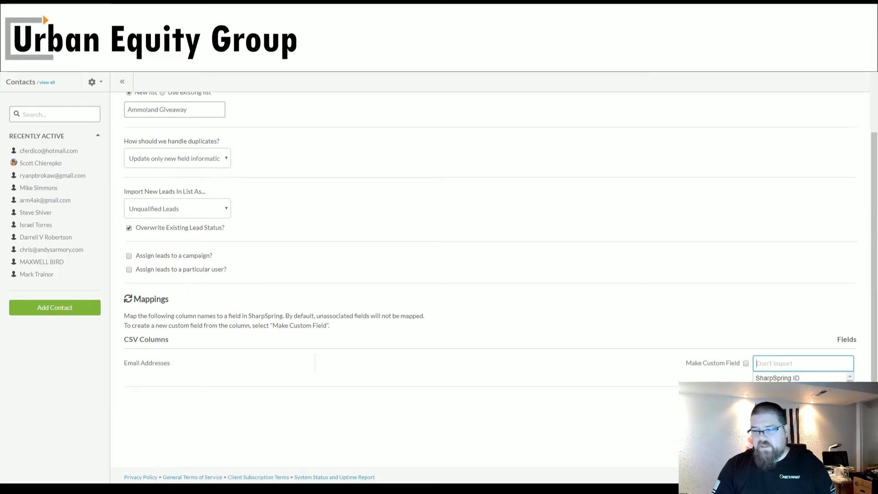
scroll(490, 284, "up", 1)
scroll(567, 424, "up", 1)
scroll(567, 424, "down", 1)
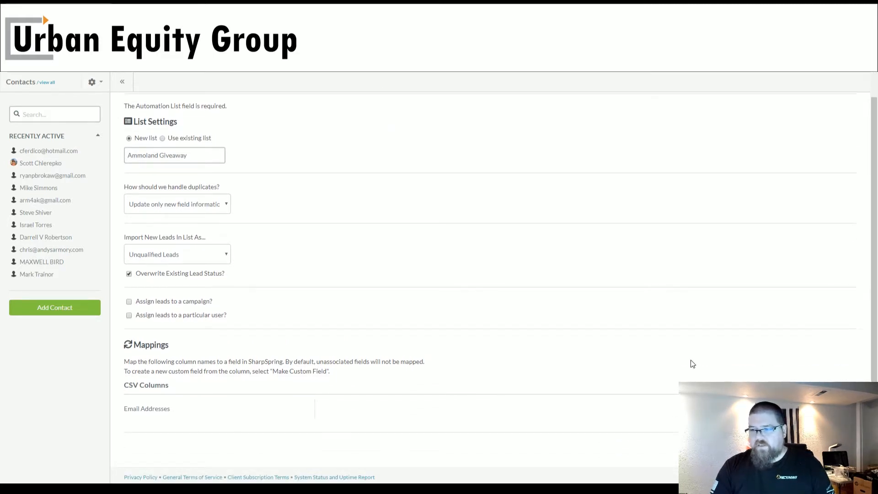
scroll(691, 360, "down", 2)
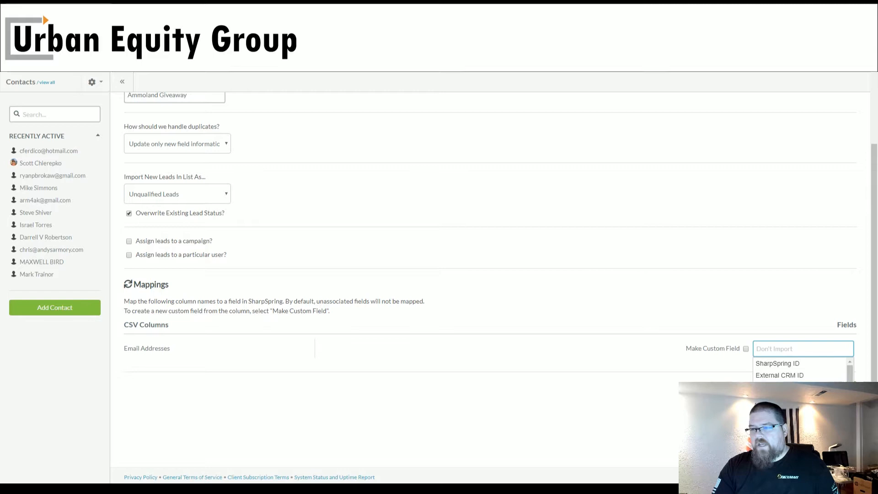
scroll(800, 370, "down", 1)
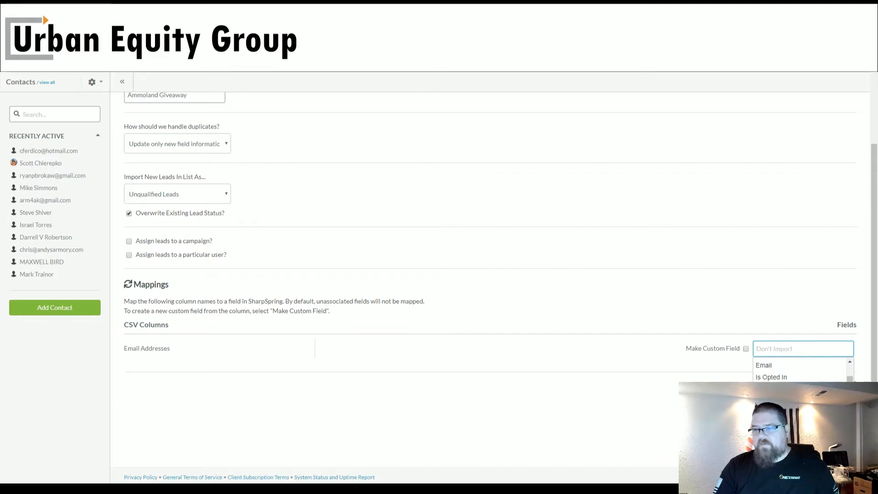
scroll(801, 371, "down", 2)
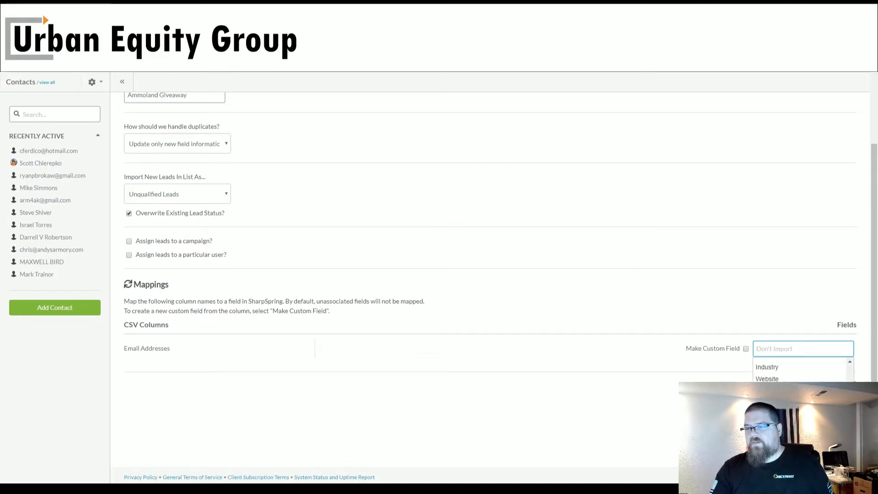
scroll(801, 371, "down", 2)
scroll(800, 371, "down", 2)
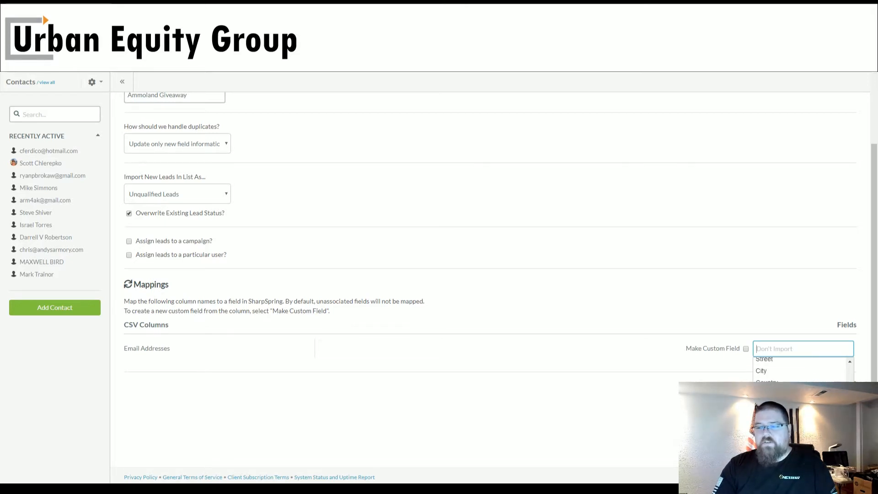
scroll(800, 370, "down", 2)
scroll(801, 371, "down", 2)
scroll(800, 370, "down", 2)
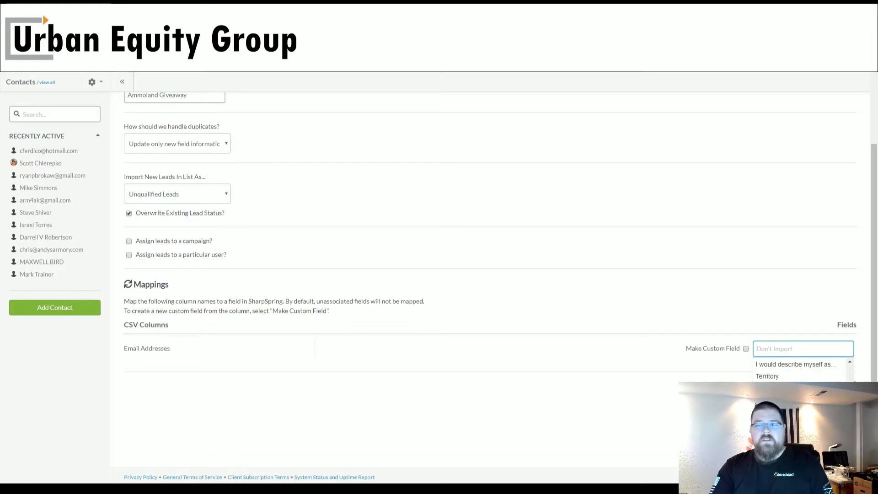
scroll(800, 371, "down", 1)
scroll(801, 371, "up", 10)
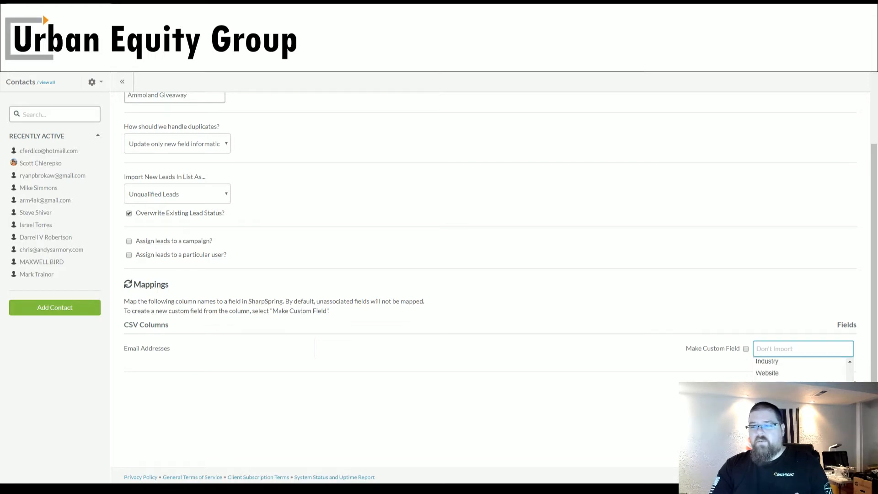
scroll(600, 410, "up", 2)
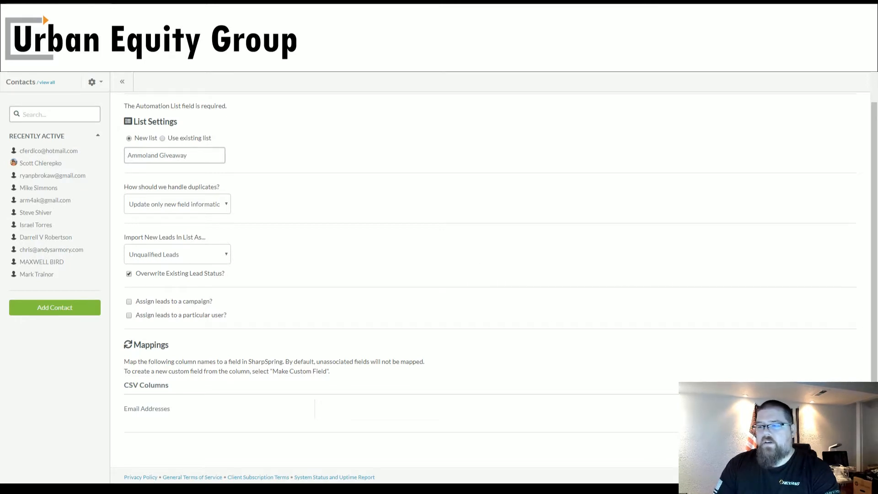
- Submit the import settings and check the Email Addresses header against its mapped key in the mapping review
left_click(840, 449)
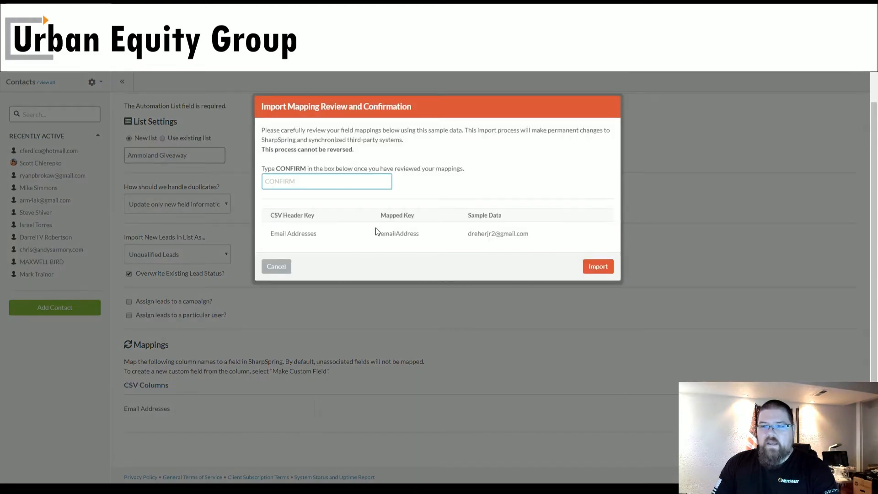
left_click_drag(325, 234, 270, 234)
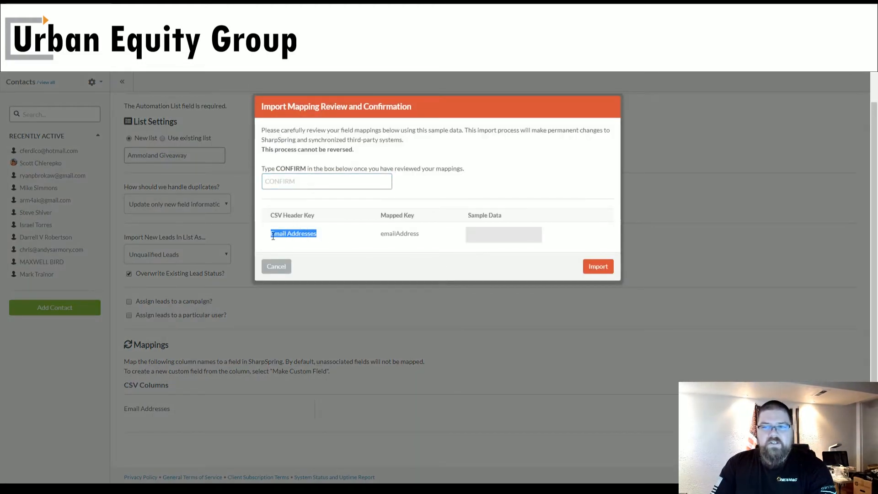
left_click(314, 241)
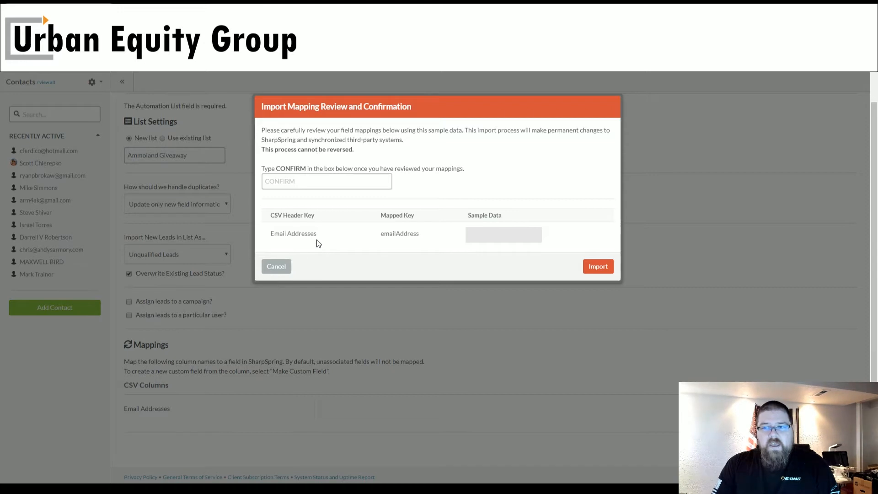
left_click_drag(317, 234, 253, 242)
left_click_drag(274, 232, 443, 234)
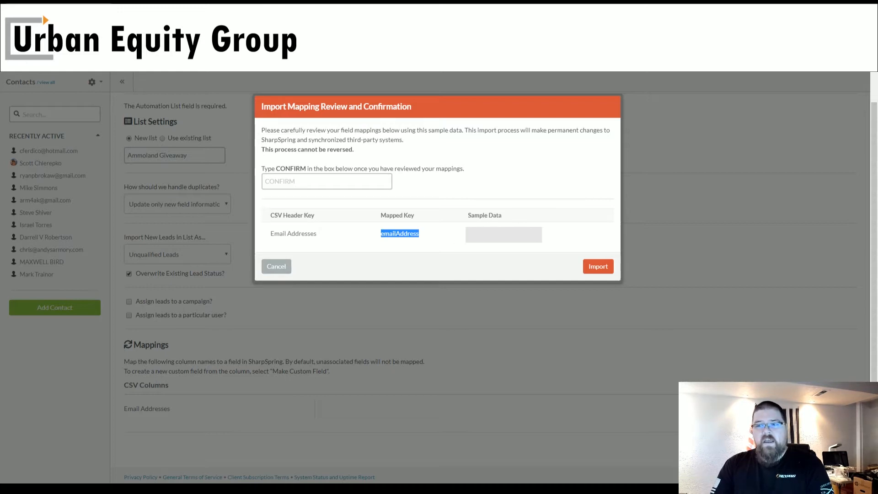
left_click(465, 234)
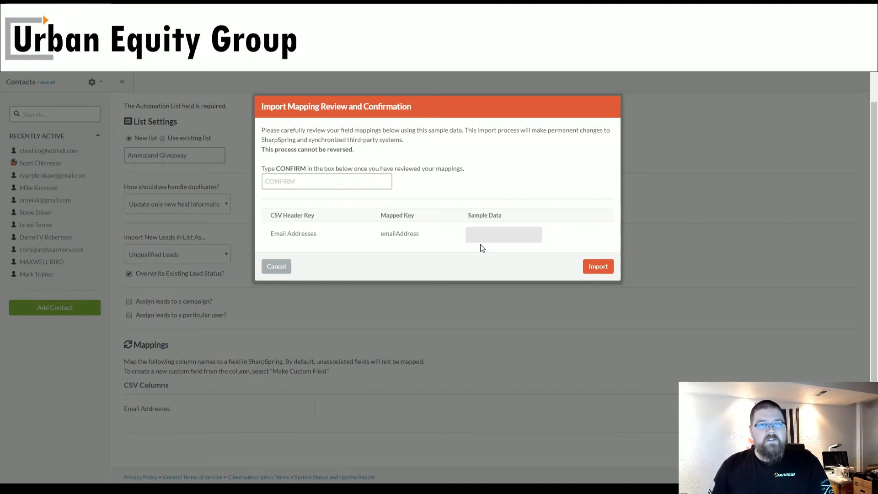
- Enter "confirm" as the confirmation text for the reviewed import mappings
left_click(357, 179)
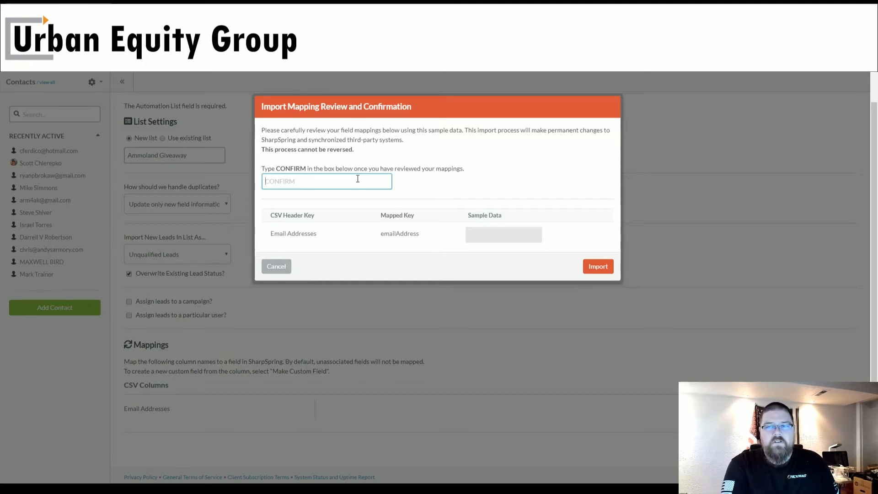
type("confir")
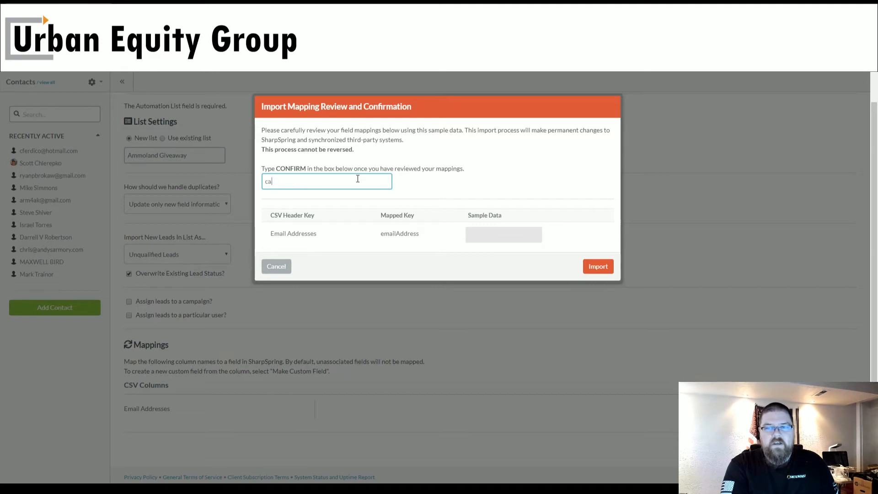
type("m")
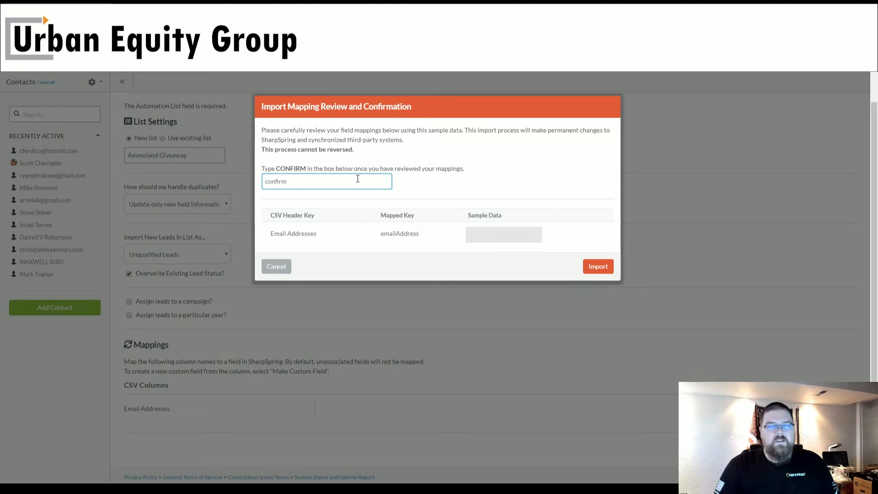
- Run the import with the confirmed mappings and examine the first page of members in the Ammoland Giveaway list
left_click(607, 266)
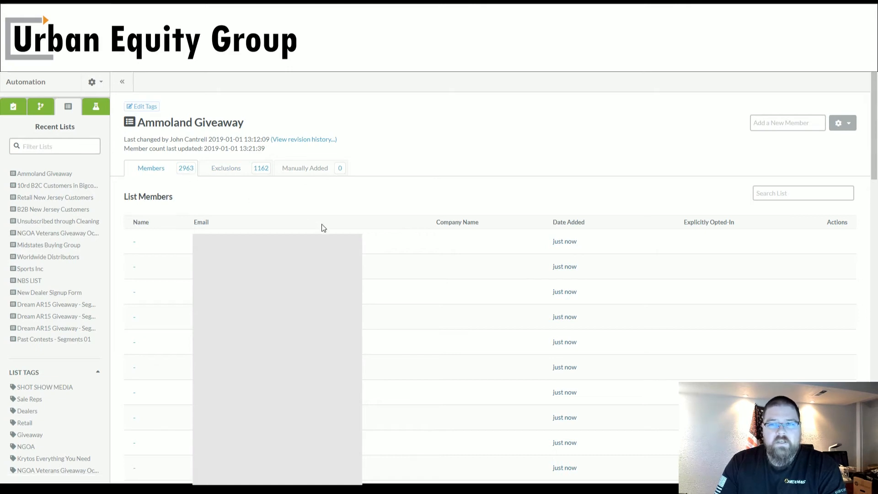
scroll(424, 287, "down", 5)
scroll(416, 284, "down", 5)
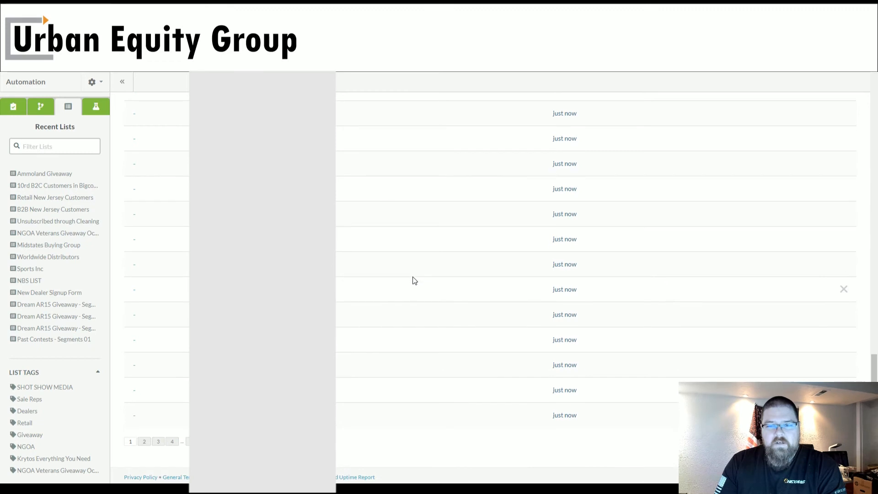
- Examine the second and third pages of the Ammoland Giveaway list members, checking their names, dates added and opt-in marks
left_click(143, 442)
scroll(378, 232, "up", 2)
scroll(378, 230, "up", 12)
scroll(382, 231, "down", 20)
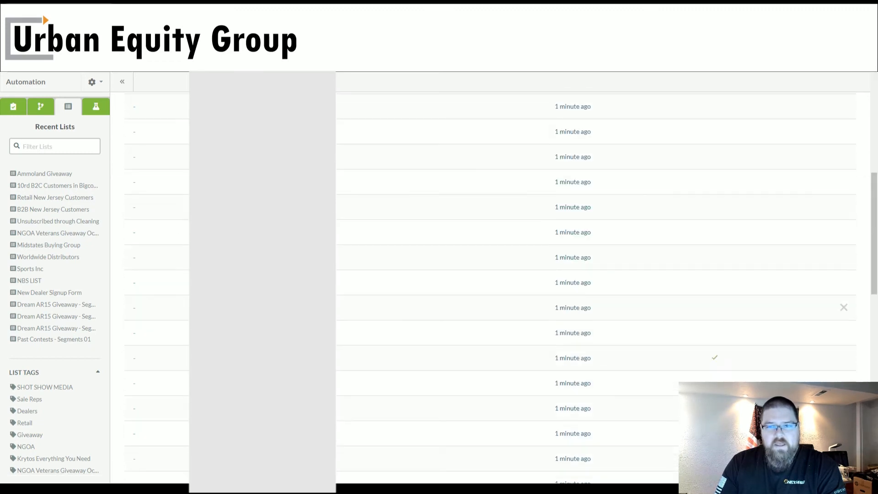
left_click(159, 442)
scroll(364, 222, "down", 1)
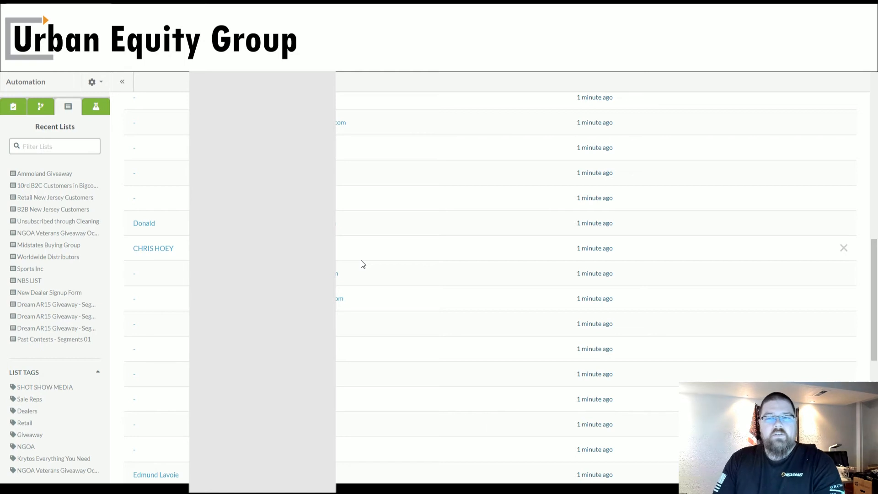
scroll(363, 264, "up", 1)
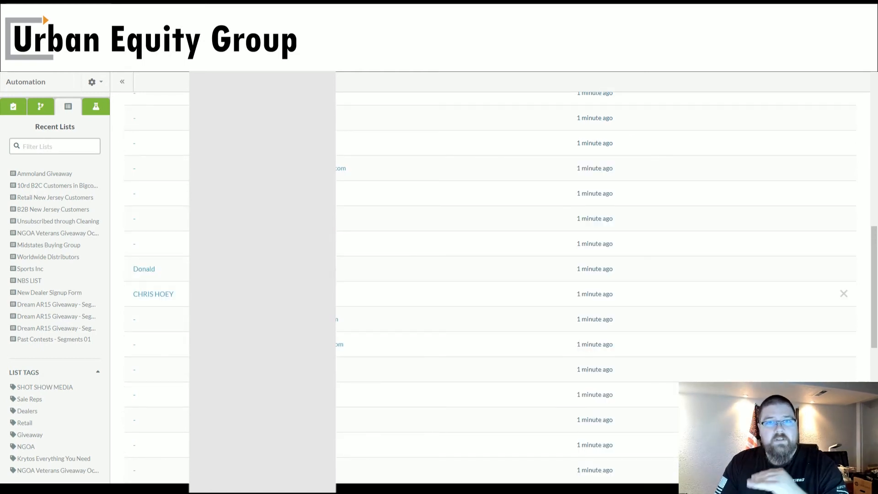
scroll(229, 291, "up", 5)
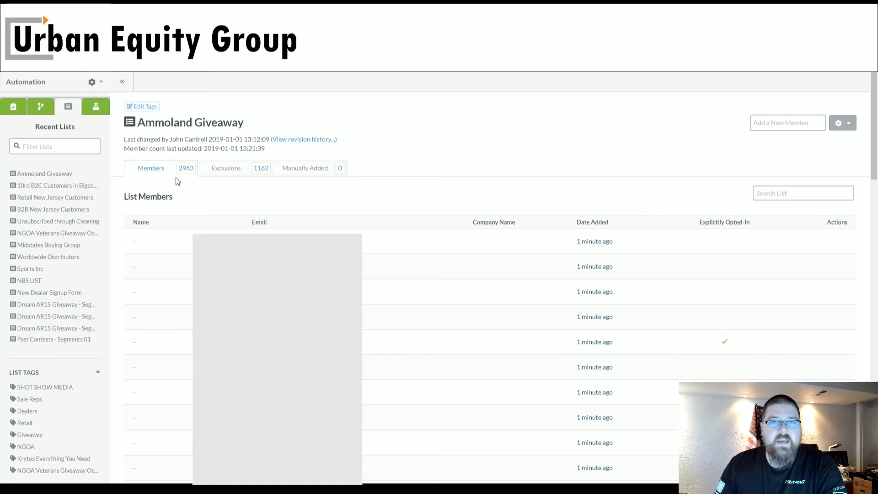
- Review the contacts excluded from the Ammoland Giveaway list and their exclusion reasons, and return to the members view
left_click(232, 172)
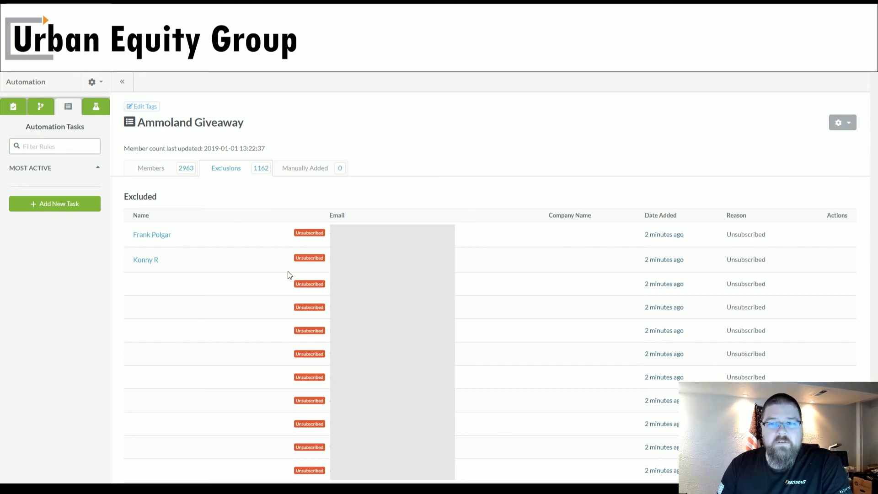
left_click(177, 172)
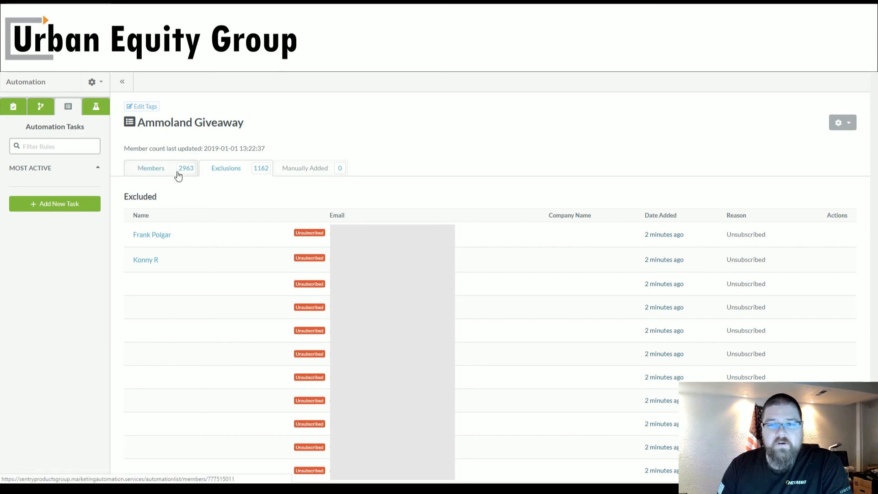